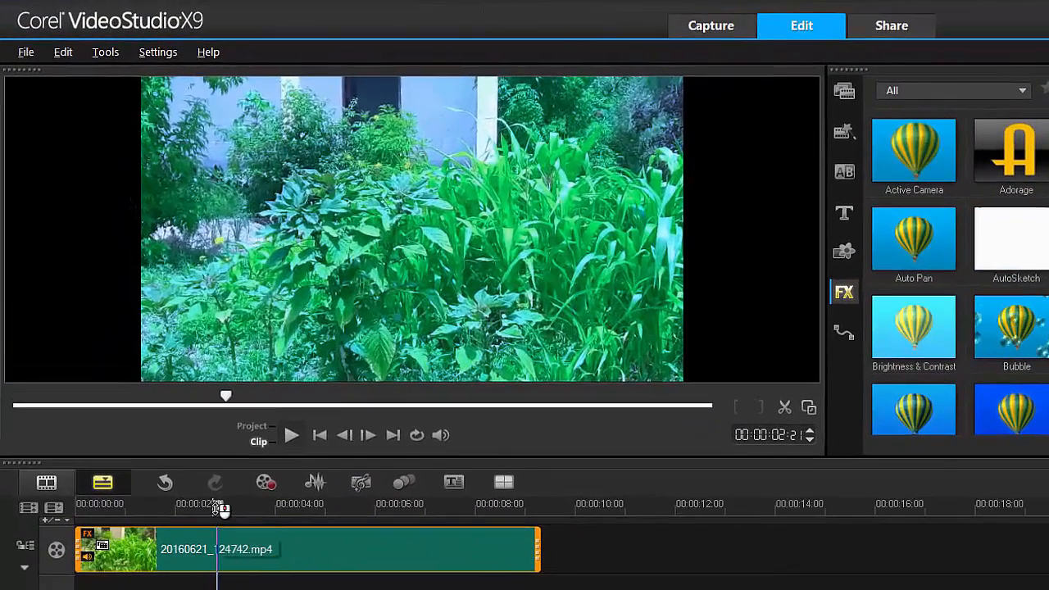
- Move the playhead to 00:00:07:08, at the frame showing the path between the trees
click(142, 508)
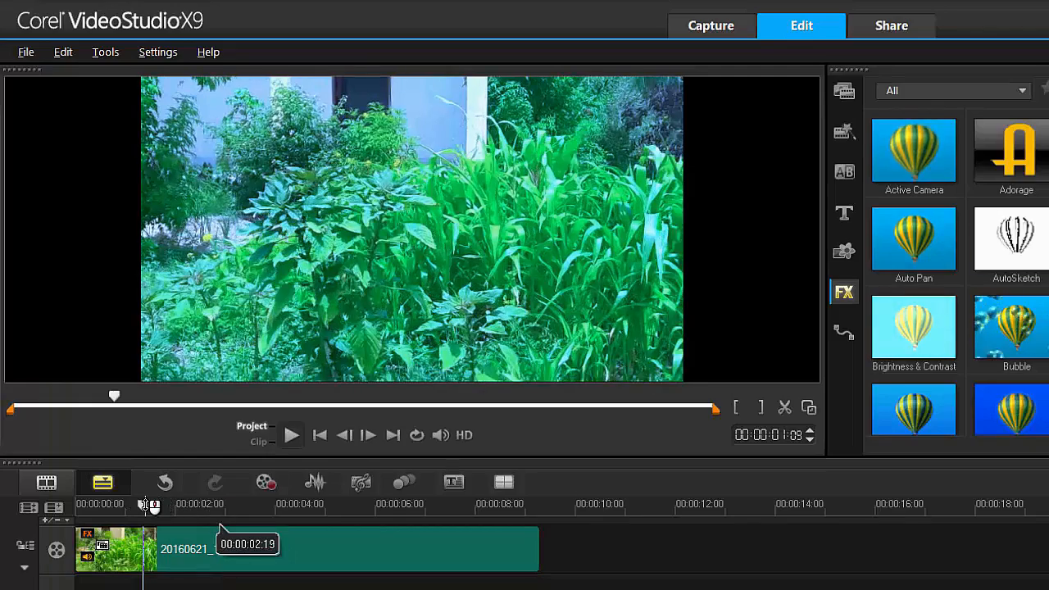
drag(147, 506, 464, 569)
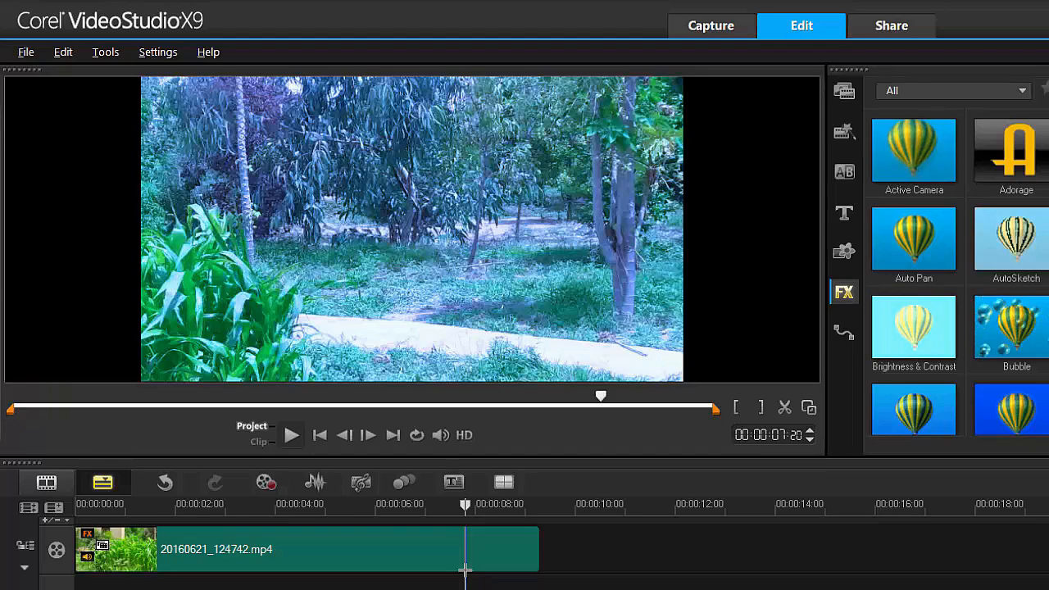
drag(464, 506, 446, 506)
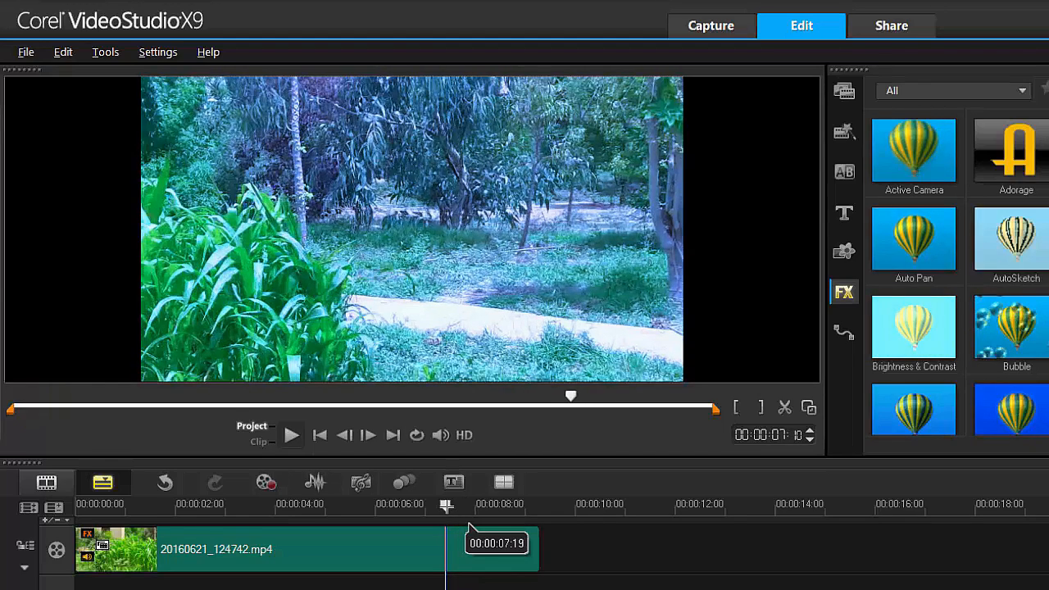
key(Left)
key(Left)
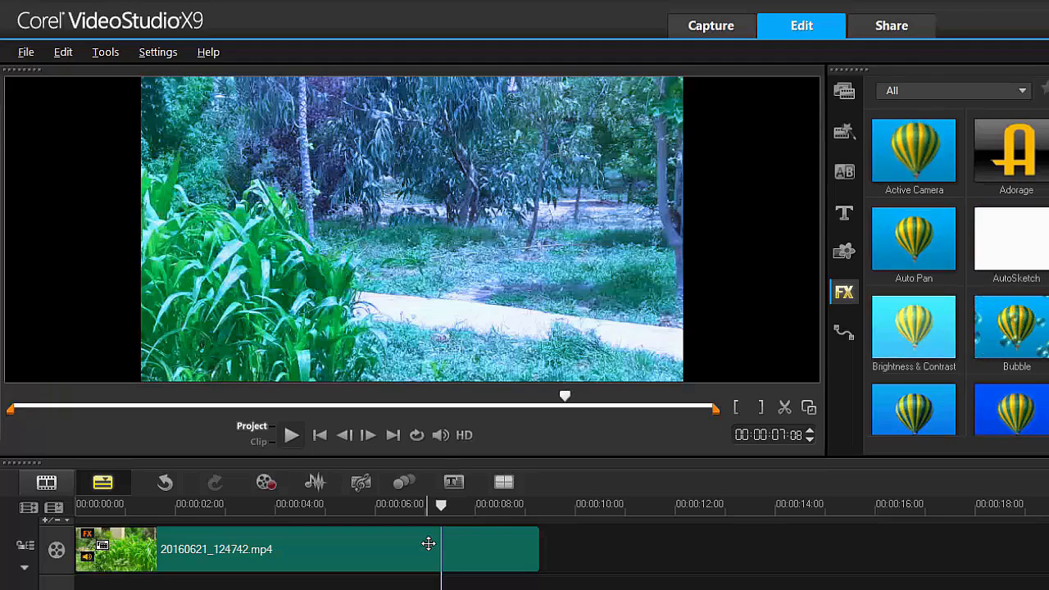
- Open the Color Correction settings for the clip 20160621_124742.mp4
click(423, 550)
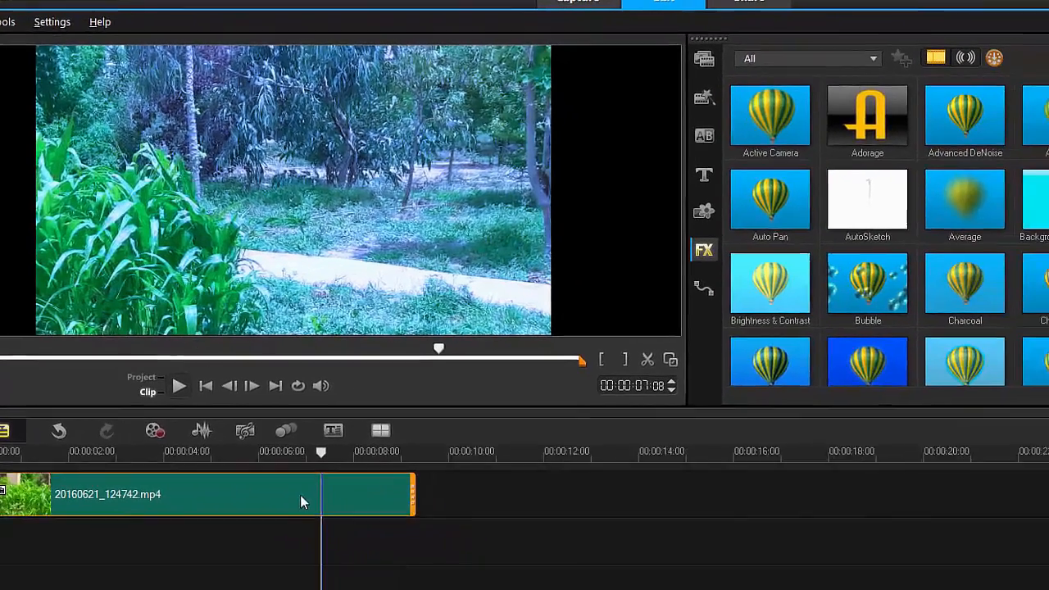
double_click(300, 494)
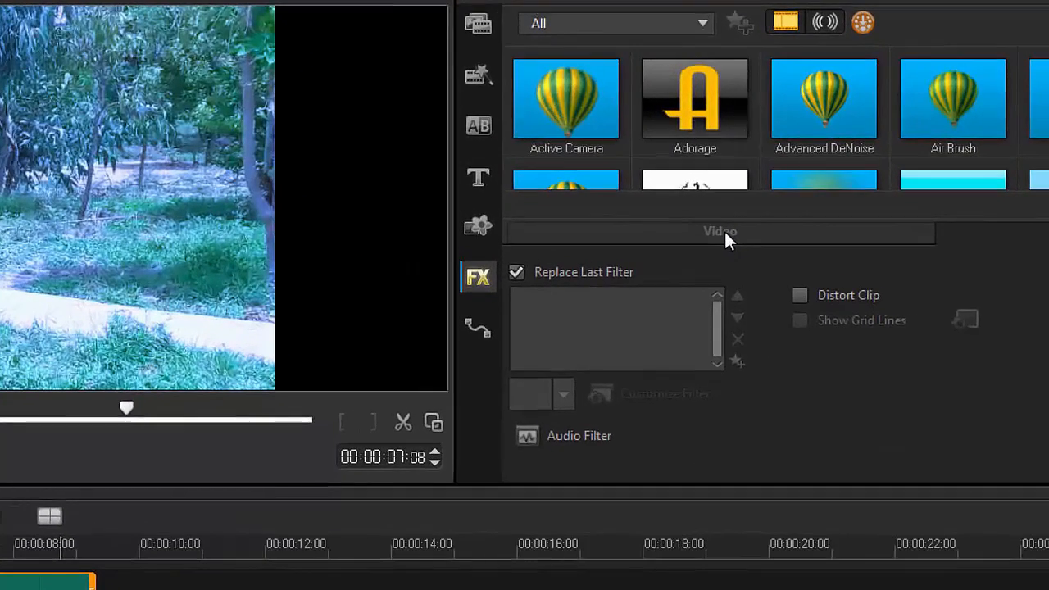
click(858, 211)
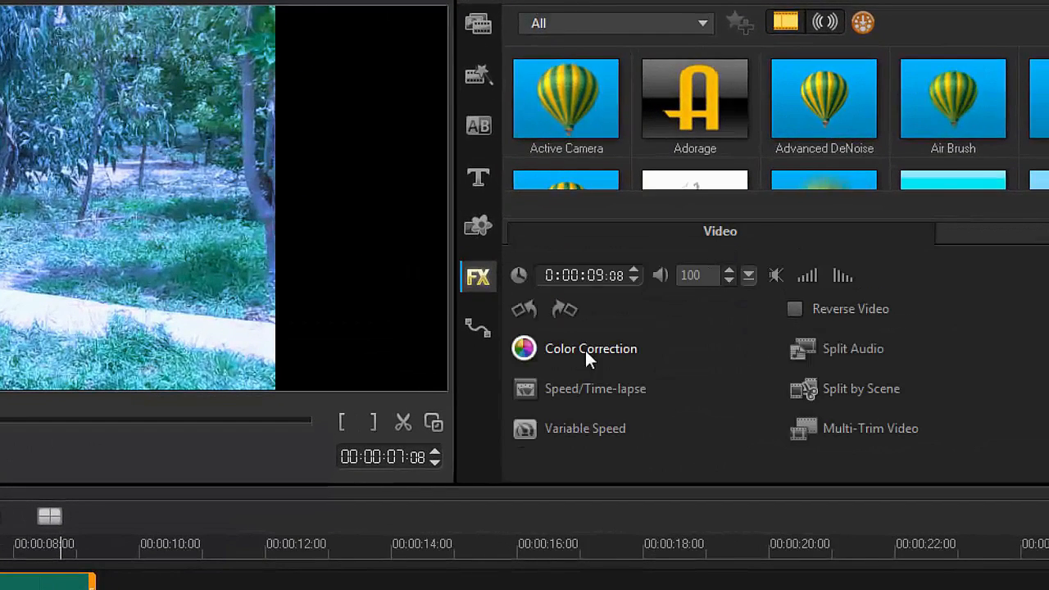
click(525, 350)
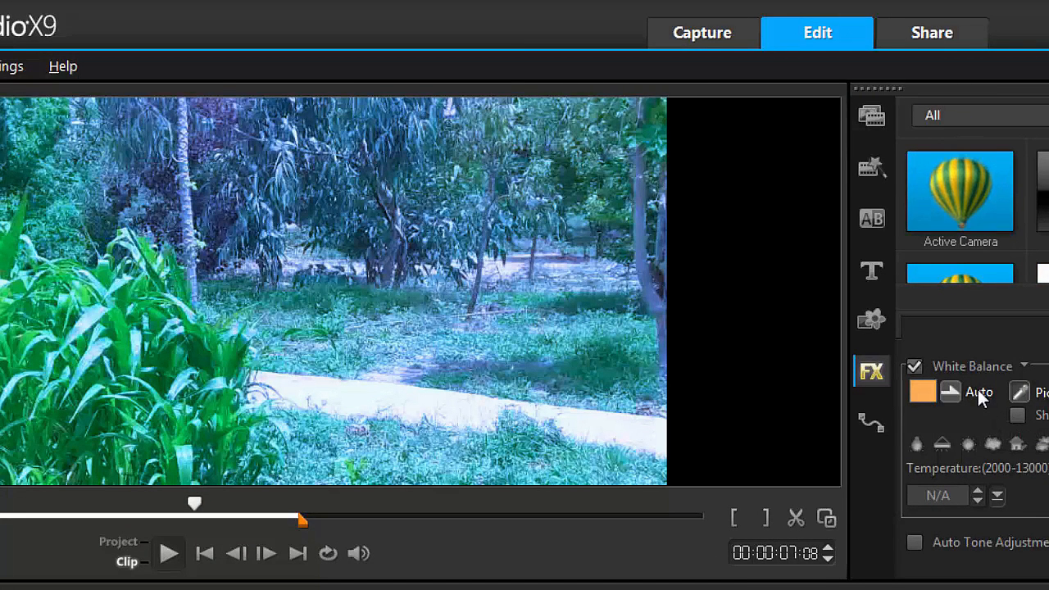
- Try automatic white balance on the clip and undo it
click(978, 390)
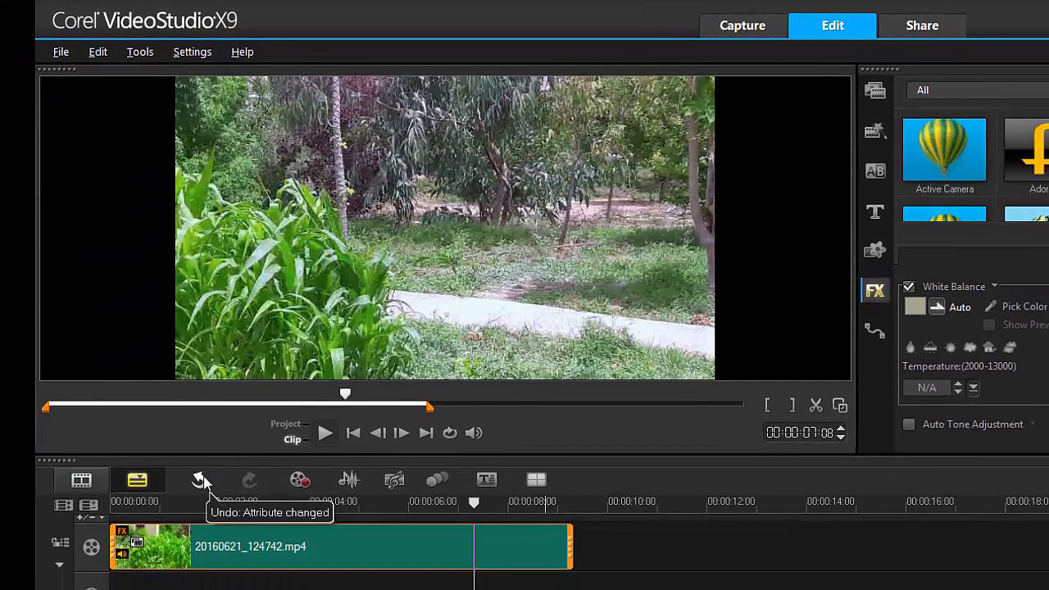
click(201, 481)
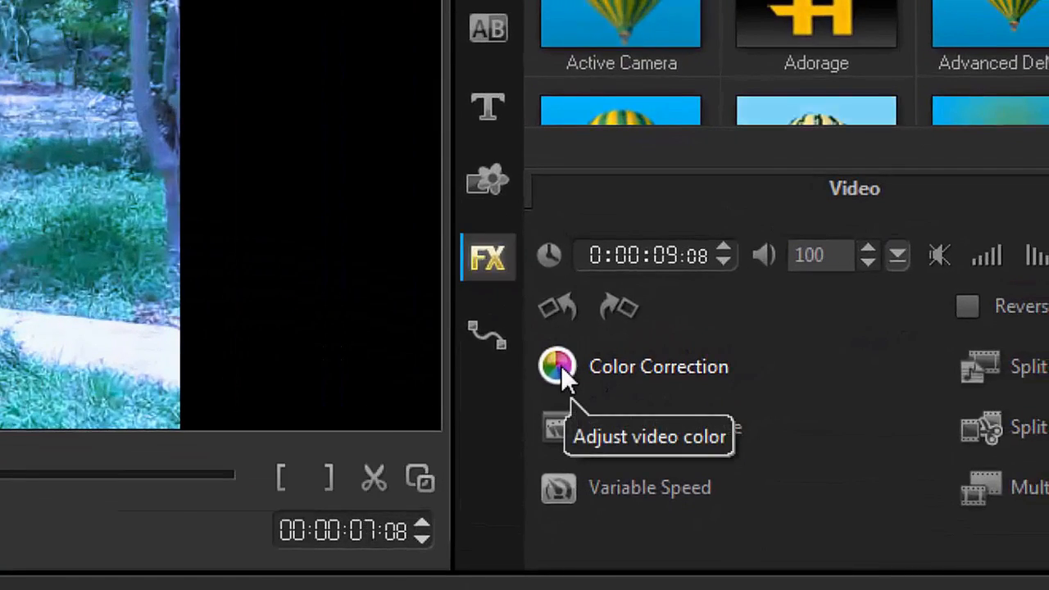
- Try correcting the clip's white balance by picking a reference colour from the green plants and several spots on and beside the path
click(561, 365)
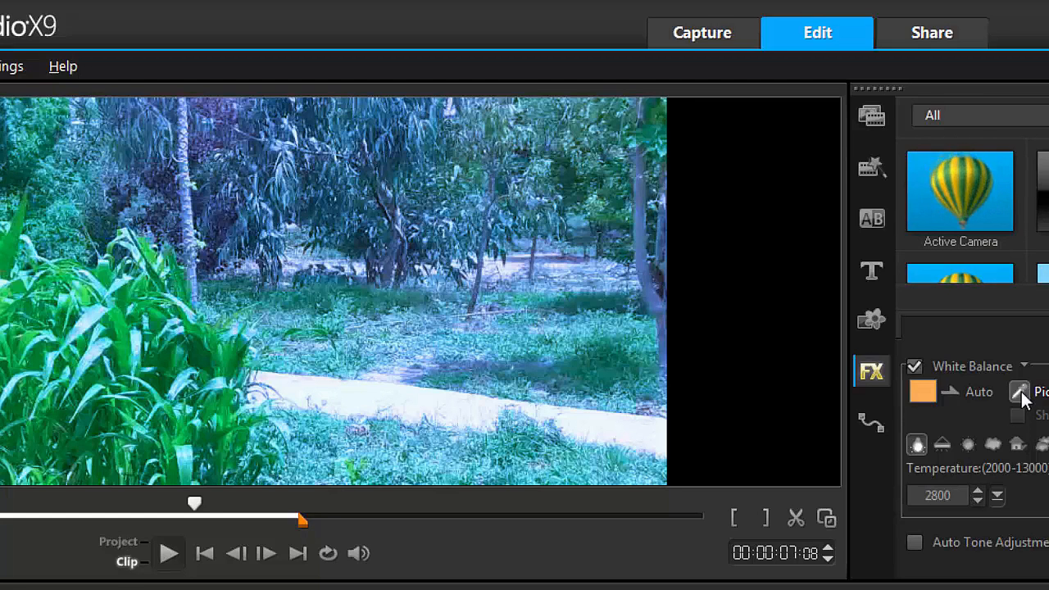
click(1021, 393)
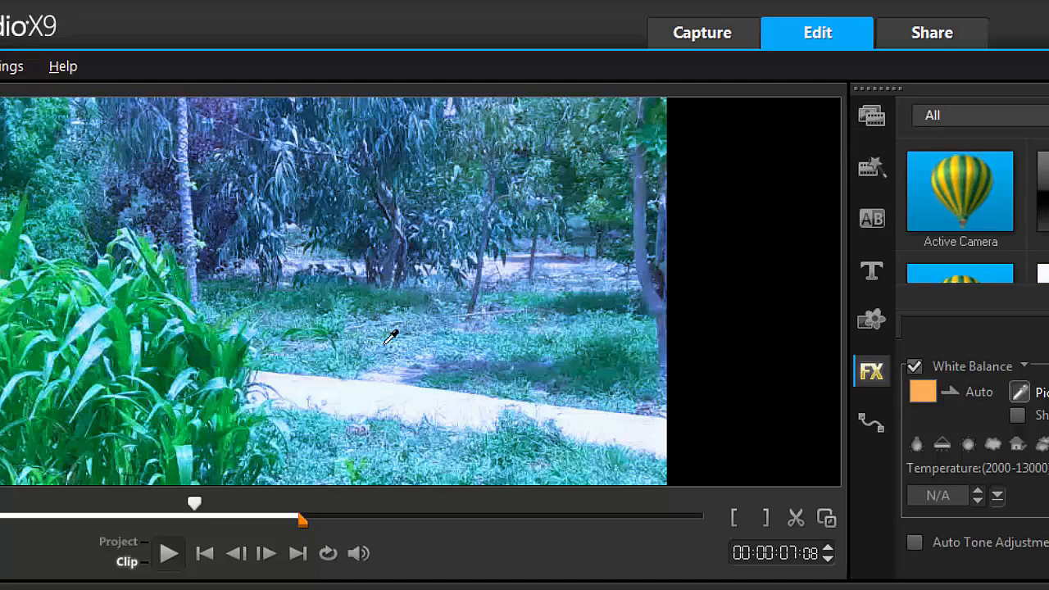
click(190, 317)
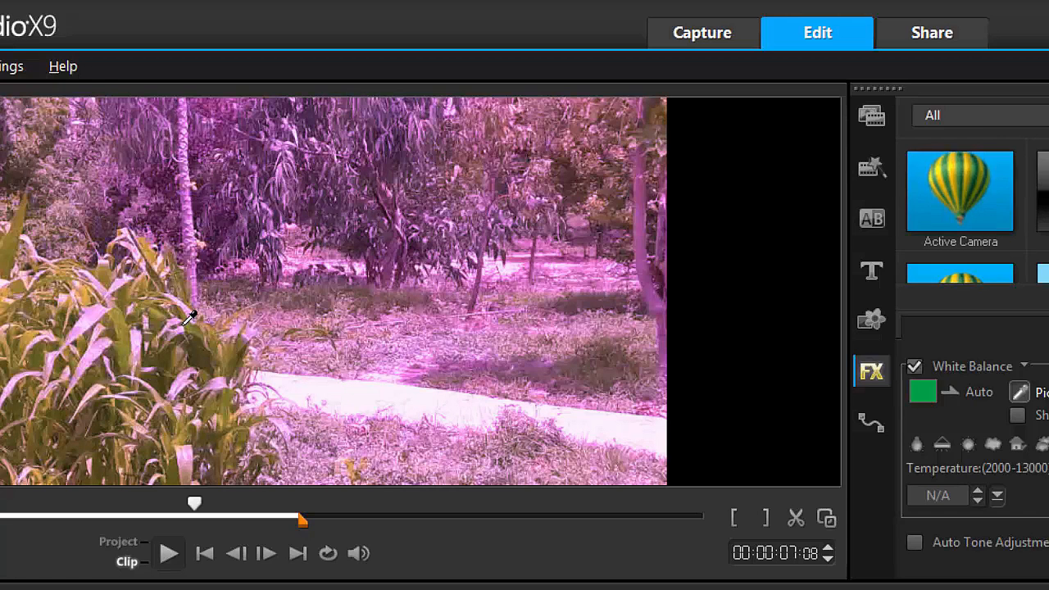
click(367, 386)
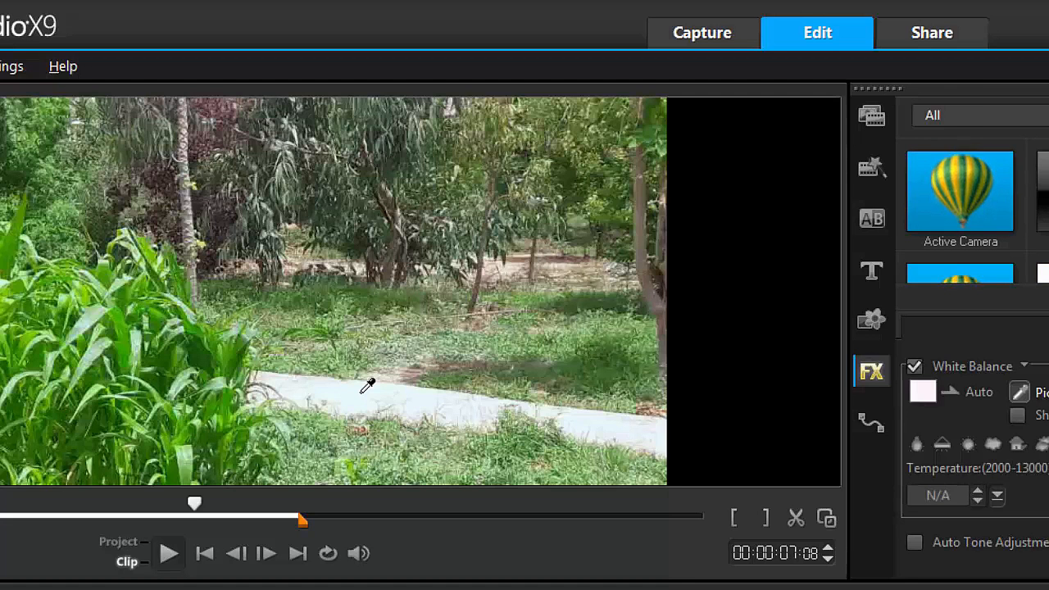
click(402, 377)
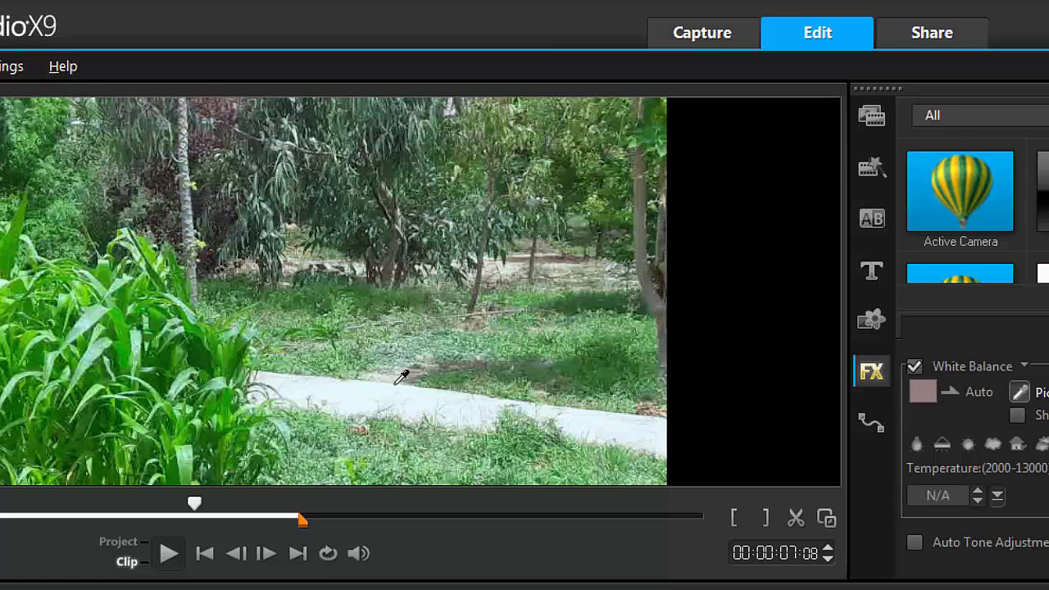
click(393, 391)
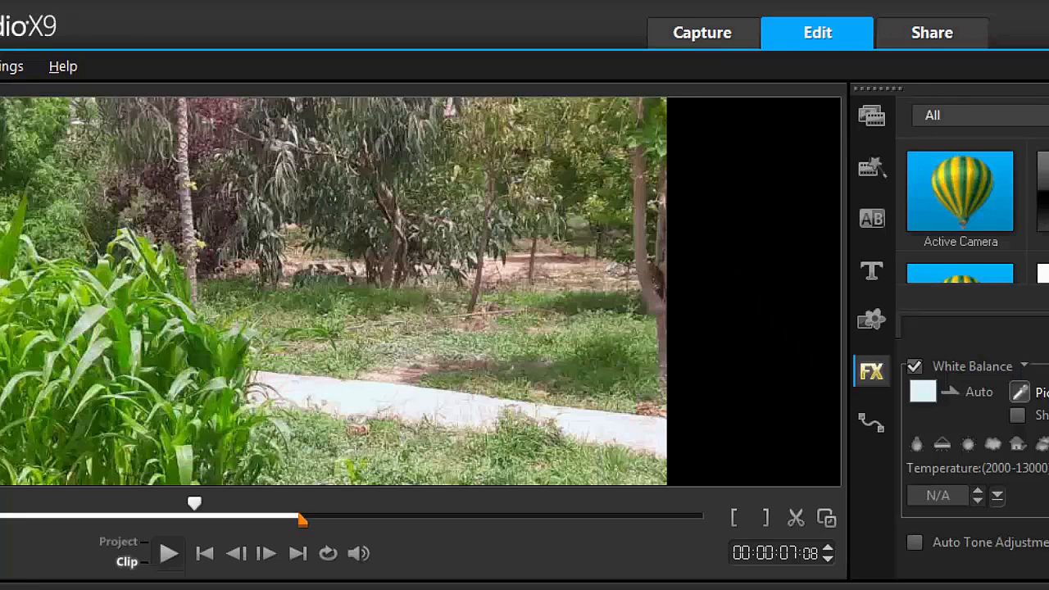
- Undo the white balance changes made by picking colours from the preview
scroll(976, 459, up, 3)
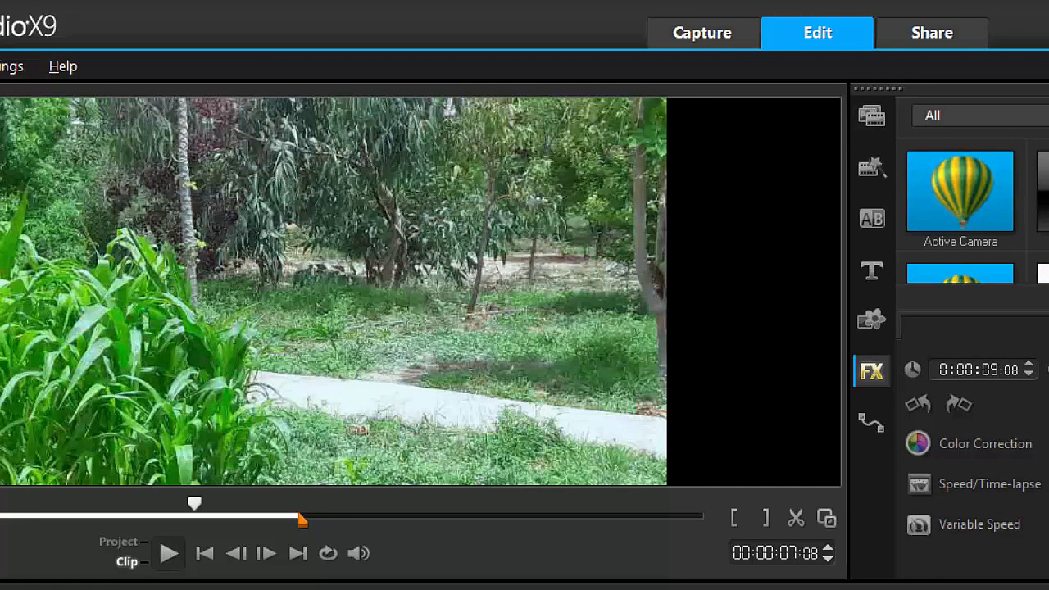
key(ctrl+z)
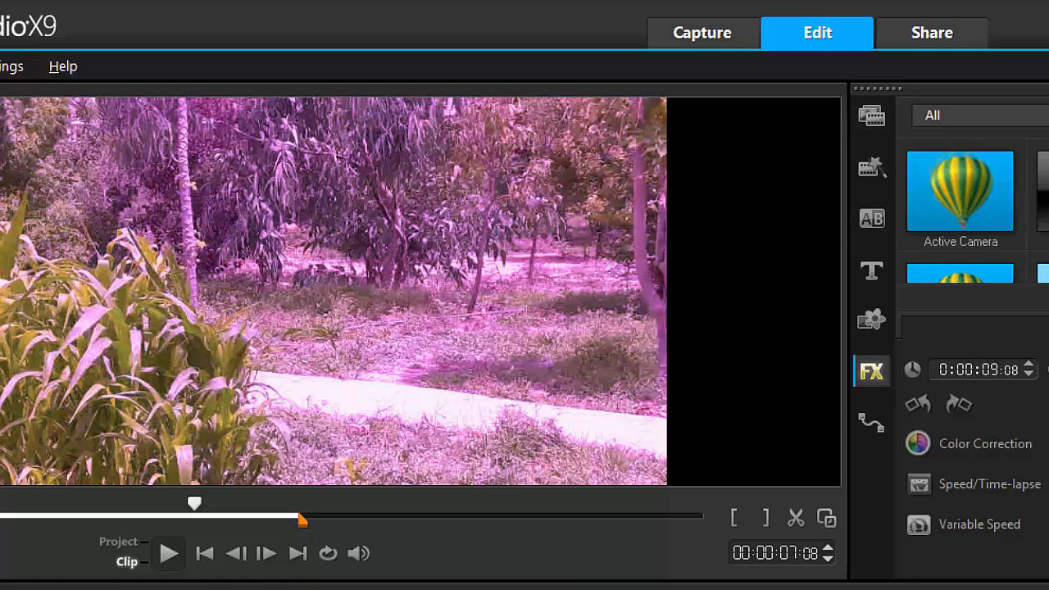
key(ctrl+z)
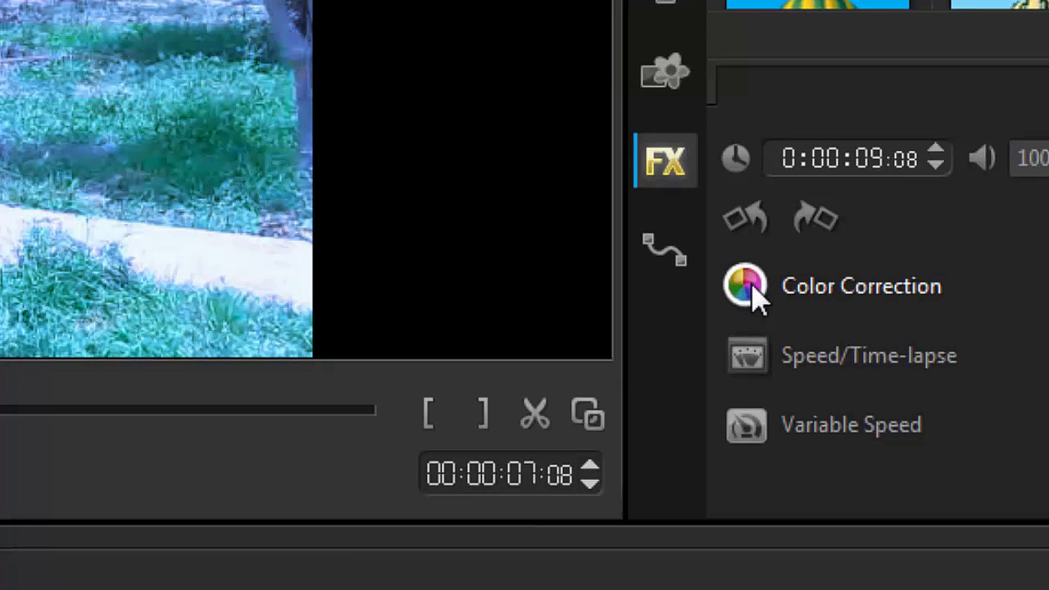
- Try the light bulb (2800), Fluorescent (3800) and sun (5500) white balance presets on the clip and undo them
click(748, 287)
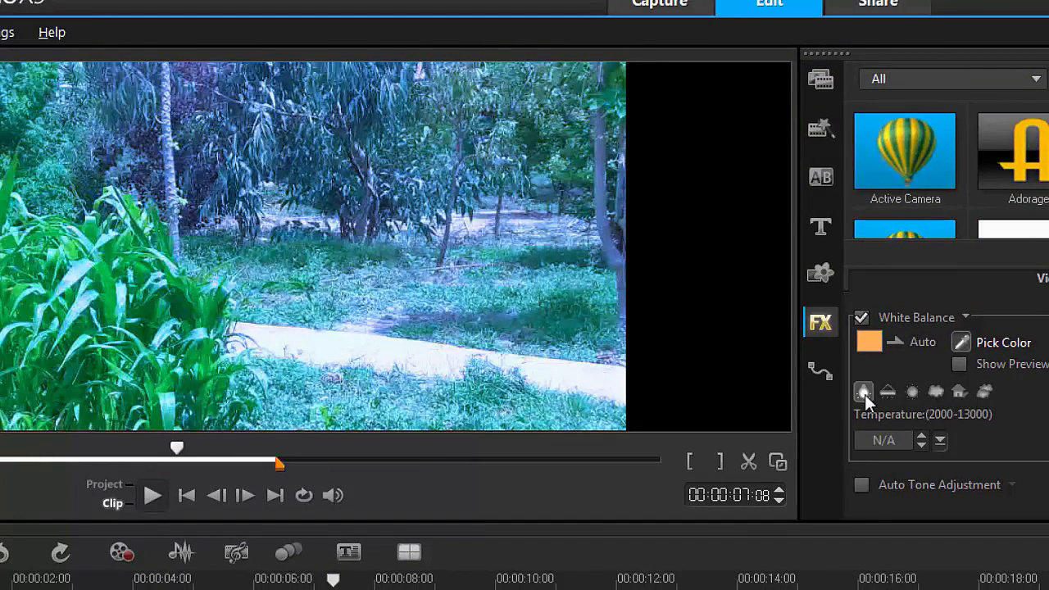
click(865, 392)
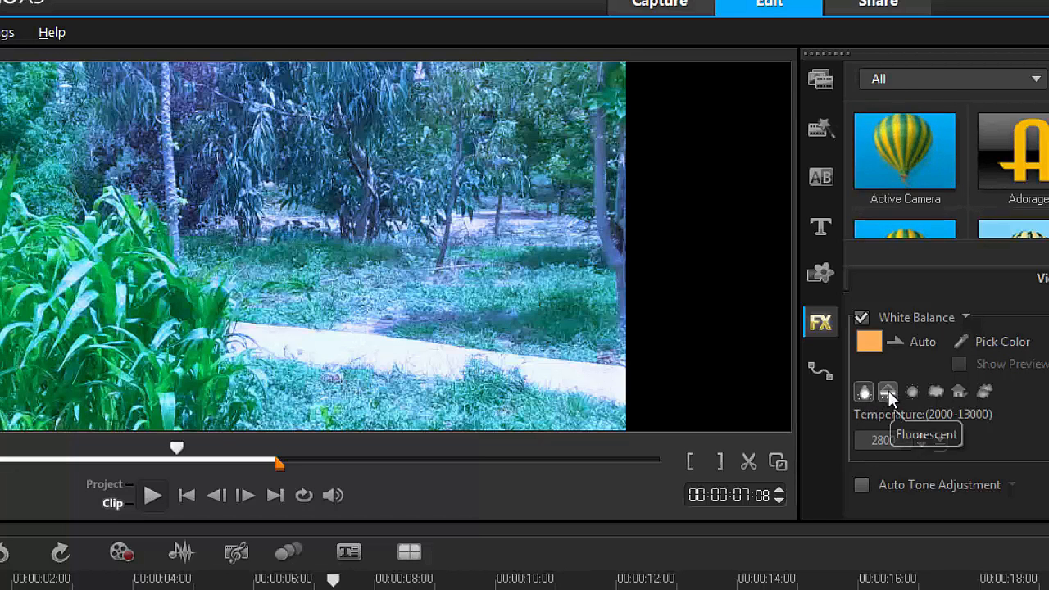
click(888, 391)
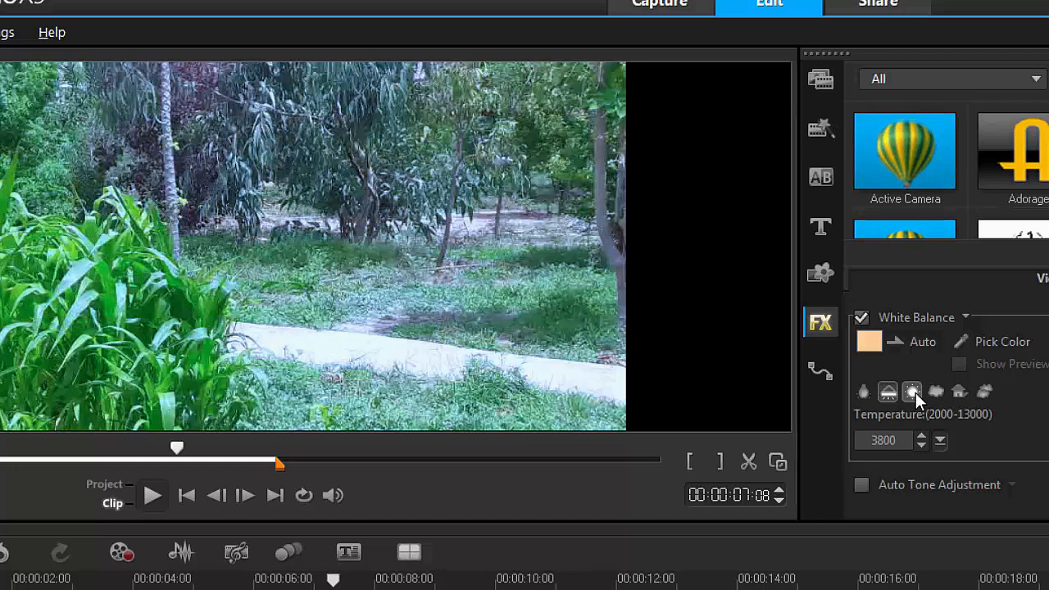
click(914, 392)
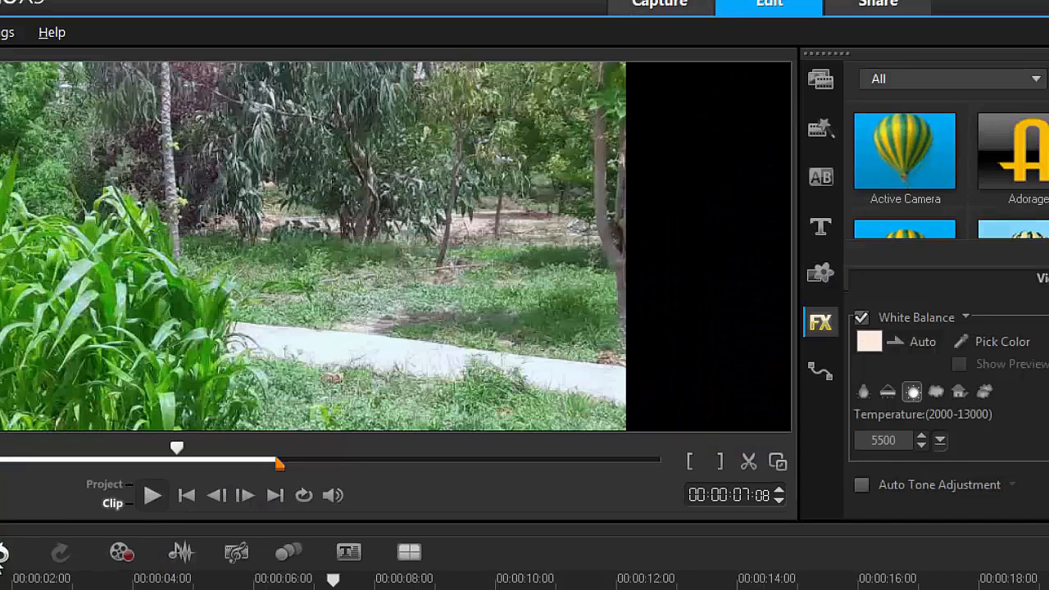
click(1, 560)
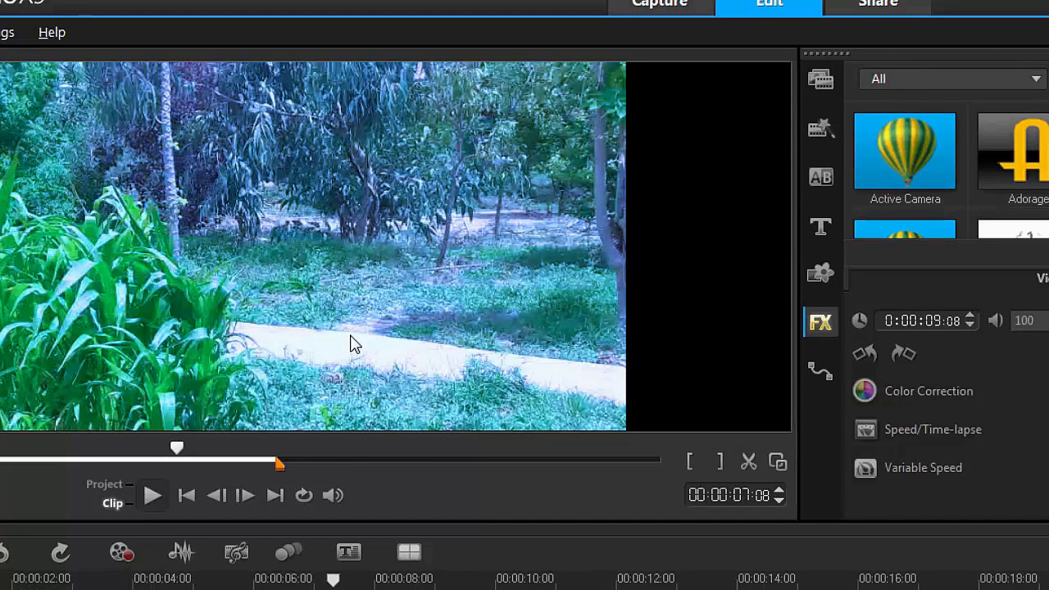
- Set the clip's white balance temperature to 5100, and switch it to the sun preset at 5500
click(910, 391)
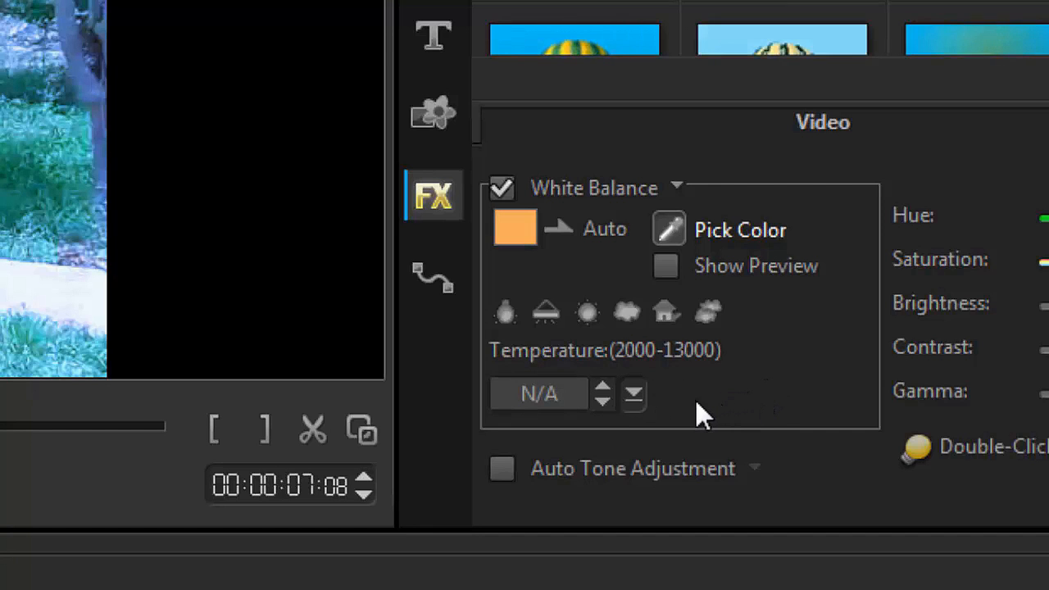
click(633, 397)
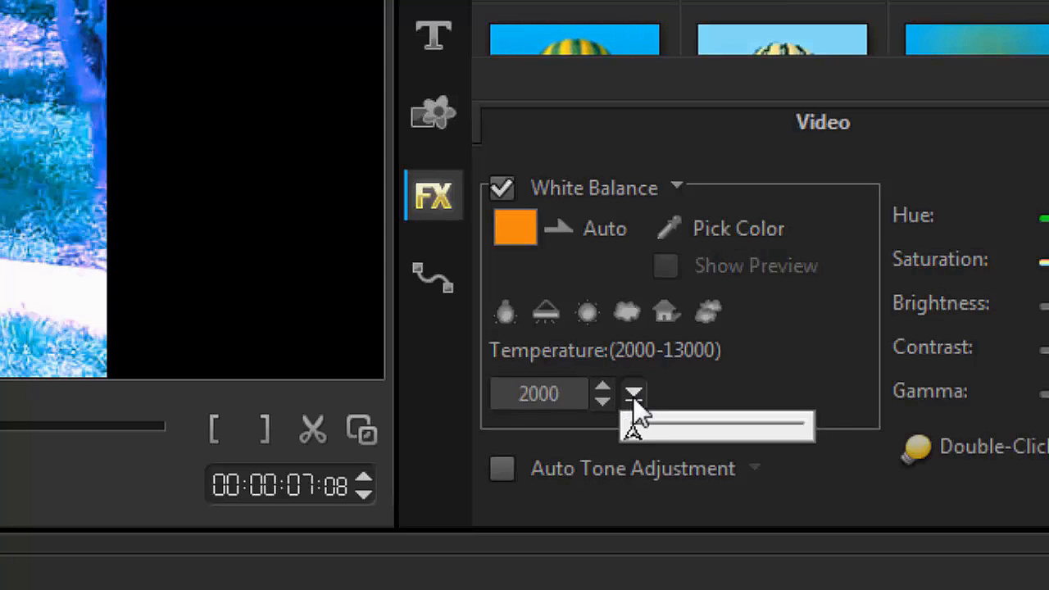
drag(633, 396, 663, 422)
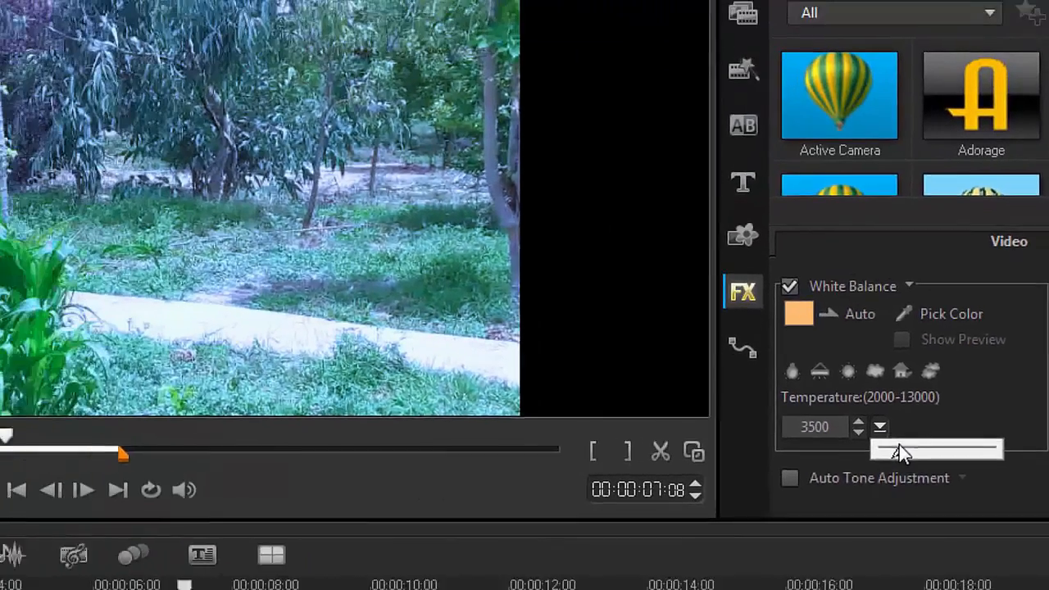
drag(900, 452, 959, 448)
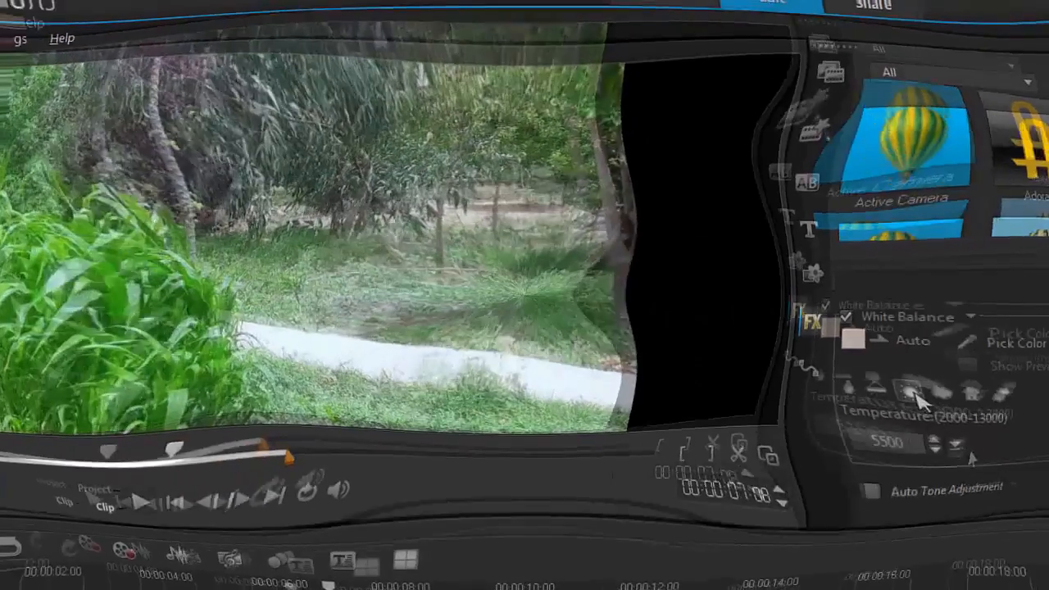
click(901, 382)
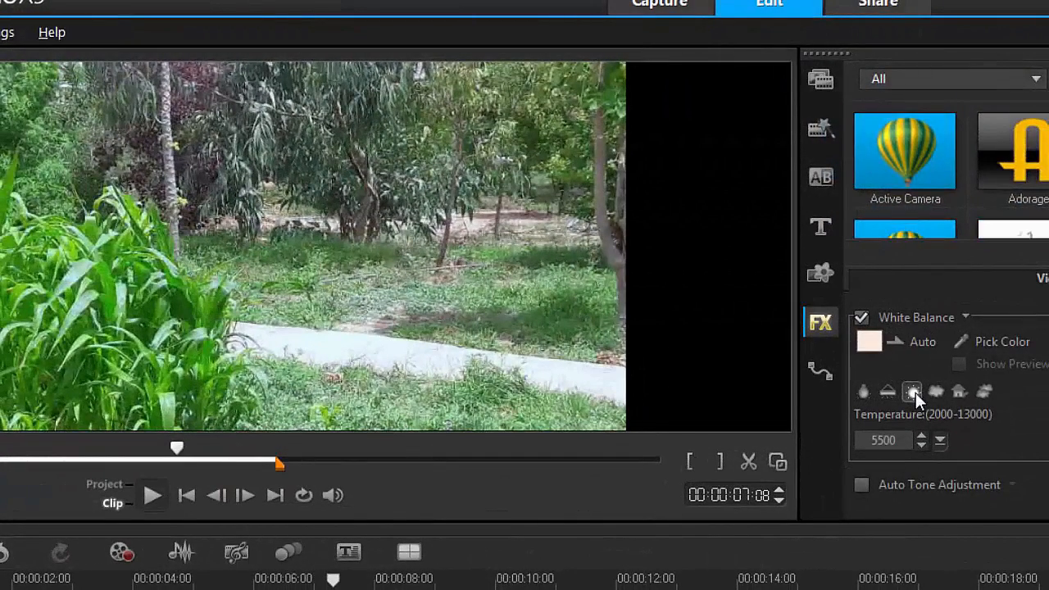